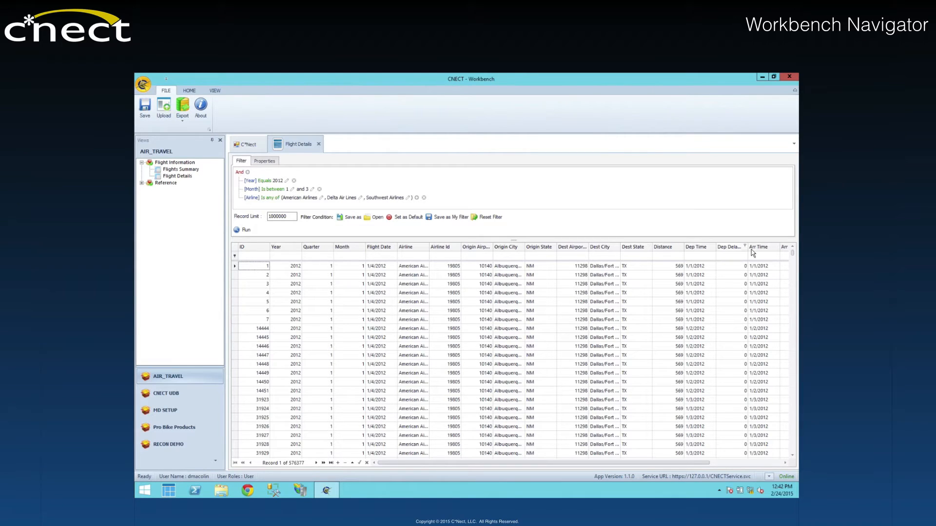
Step: Inspect the sorting, grouping and layout commands available for the Dest Airport column without applying any
{"action": "left_click", "coordinate": [581, 258]}
{"action": "right_click", "coordinate": [572, 250]}
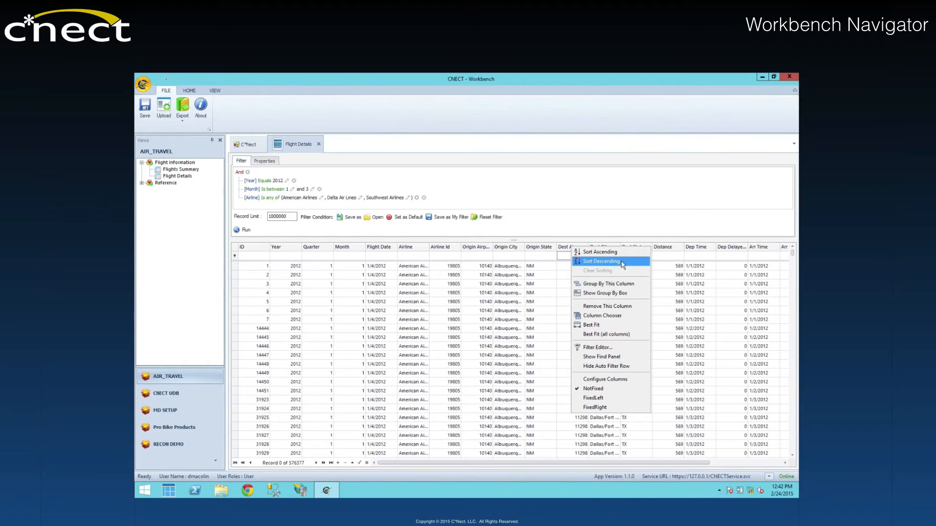
{"action": "left_click", "coordinate": [555, 219]}
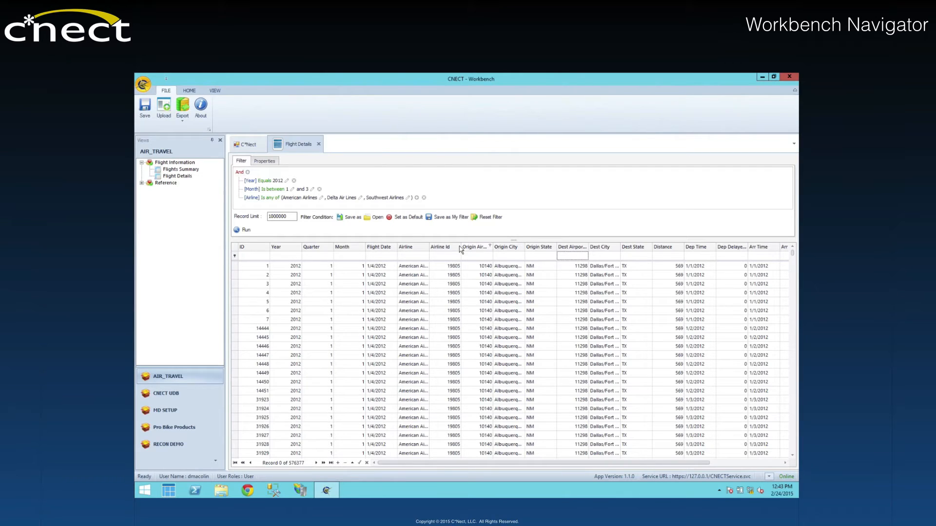
Step: Look through the header filter choices of the Airline and Flight Date columns, enlarging the Airline list
{"action": "left_click", "coordinate": [426, 246]}
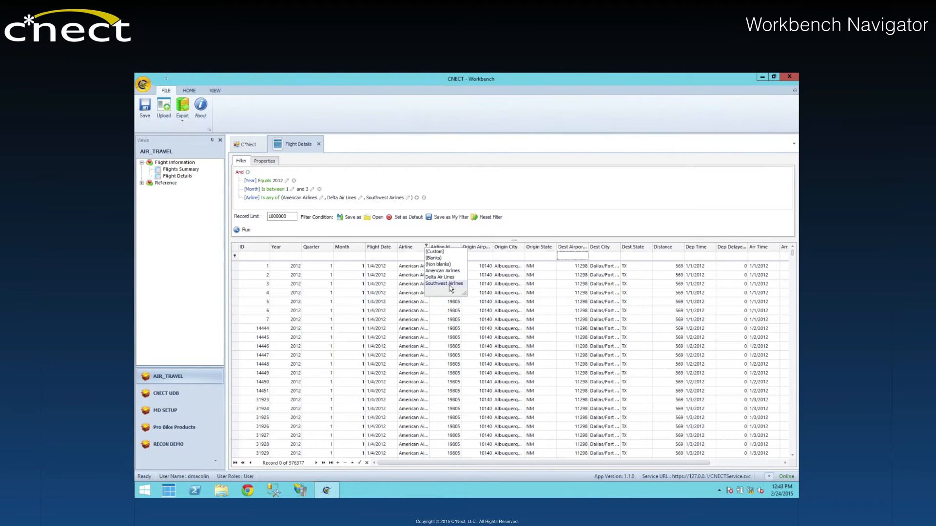
{"action": "left_click_drag", "start_coordinate": [464, 294], "coordinate": [472, 308]}
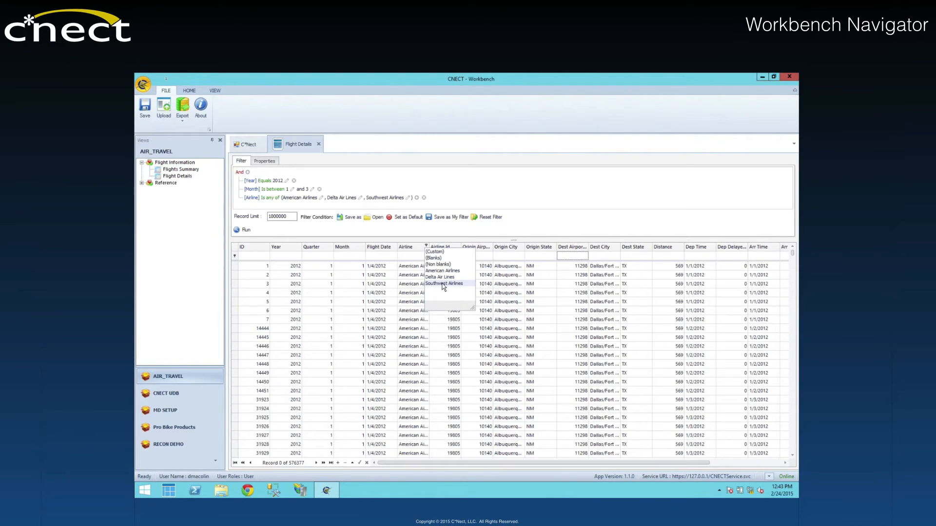
{"action": "left_click", "coordinate": [394, 244]}
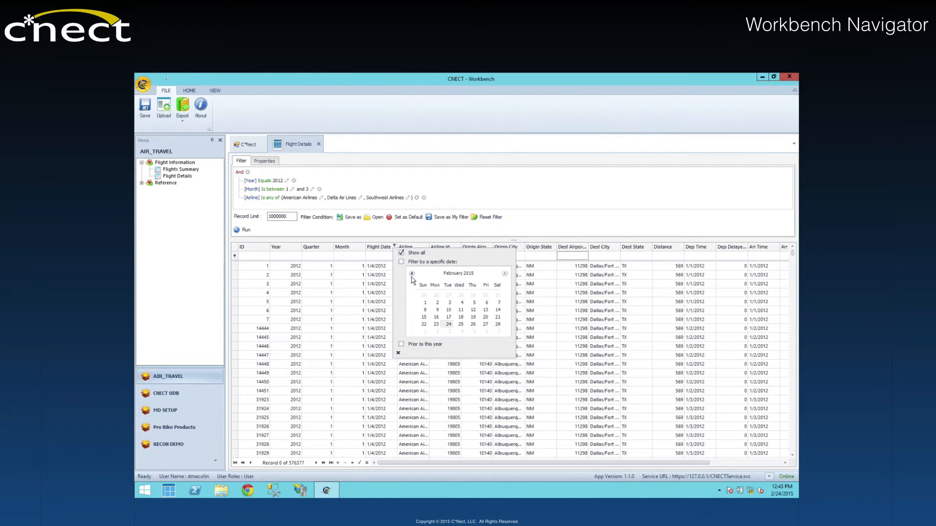
{"action": "left_click", "coordinate": [399, 353]}
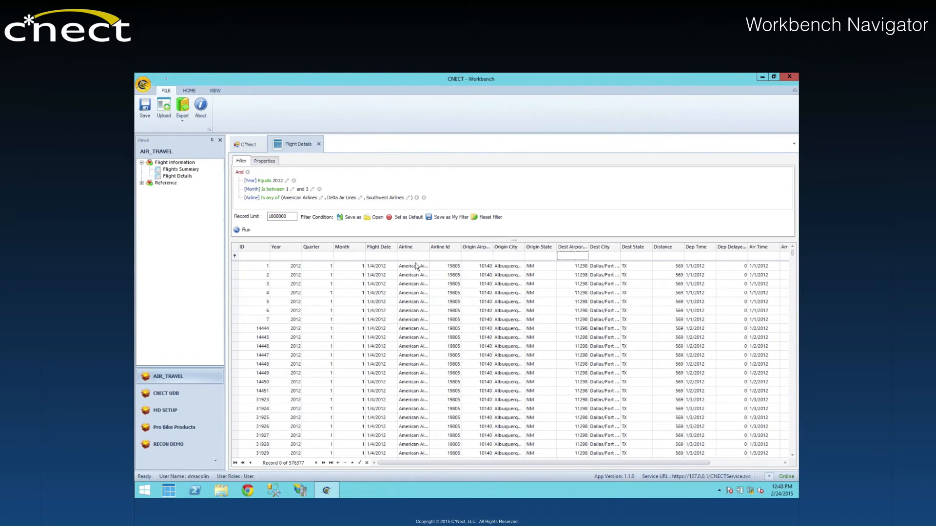
Step: Filter the Airline column for values starting with "south" and clear that filter again
{"action": "left_click", "coordinate": [414, 257]}
{"action": "type", "text": "south"}
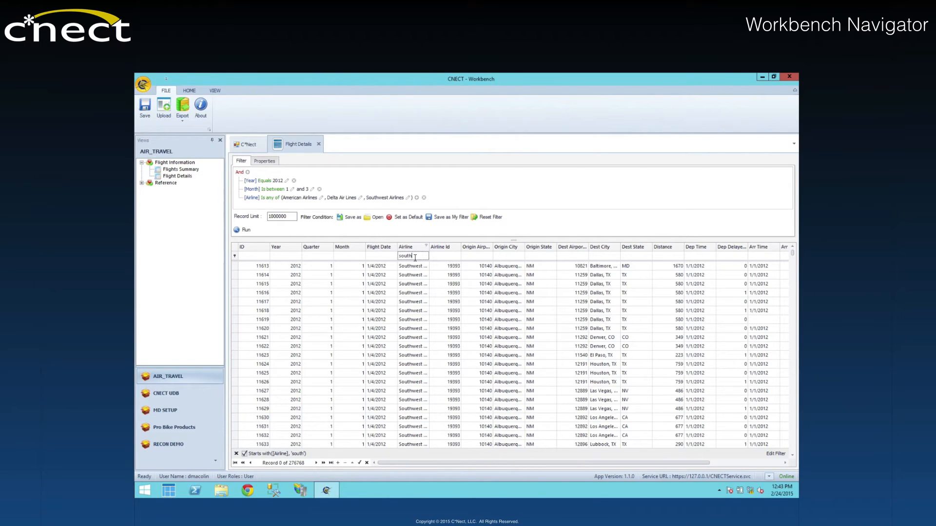
{"action": "left_click", "coordinate": [414, 256]}
{"action": "key", "text": "BackSpace"}
{"action": "key", "text": "BackSpace"}
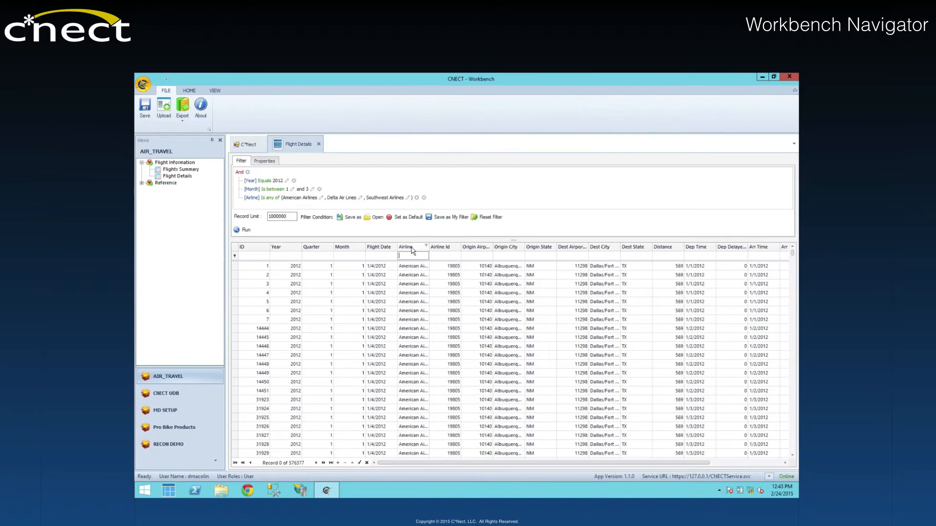
Step: Make Airline the first column of the grid and remove the Flight Date and Quarter columns
{"action": "left_click_drag", "start_coordinate": [409, 247], "coordinate": [250, 250]}
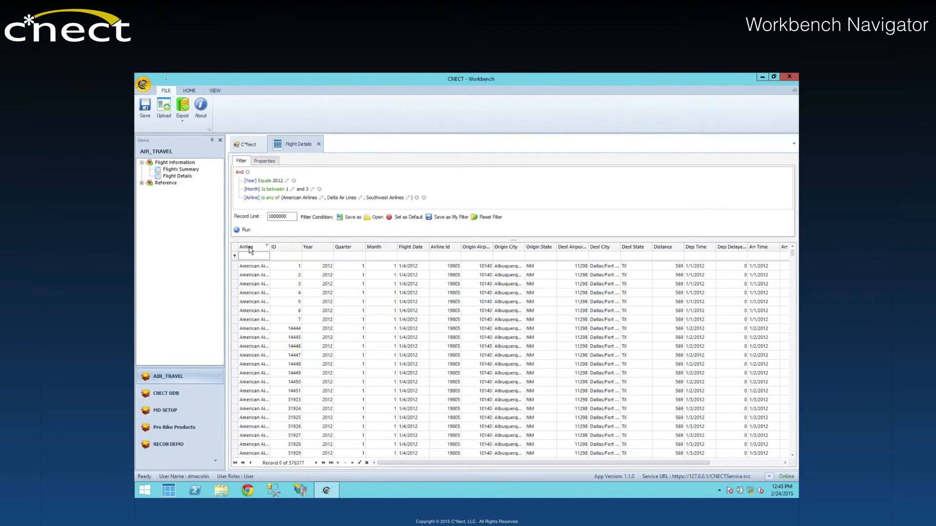
{"action": "right_click", "coordinate": [419, 251]}
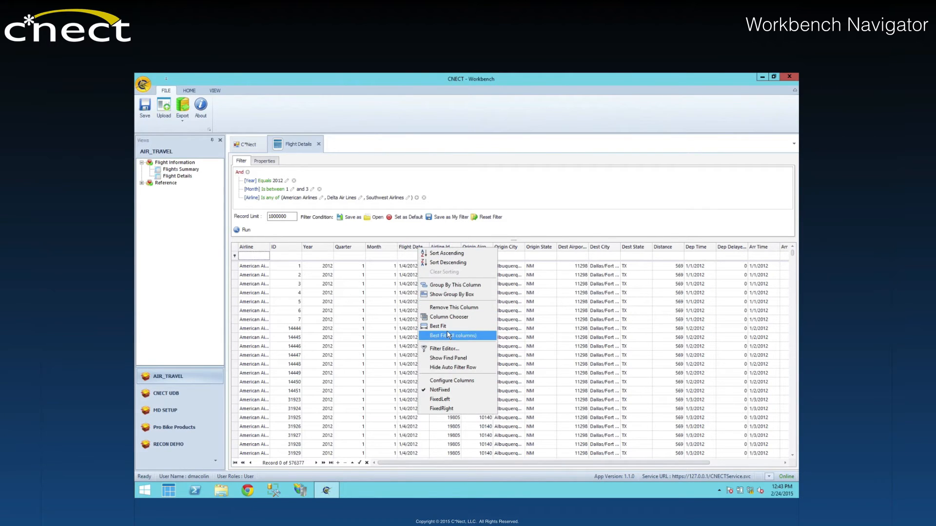
{"action": "left_click", "coordinate": [450, 308]}
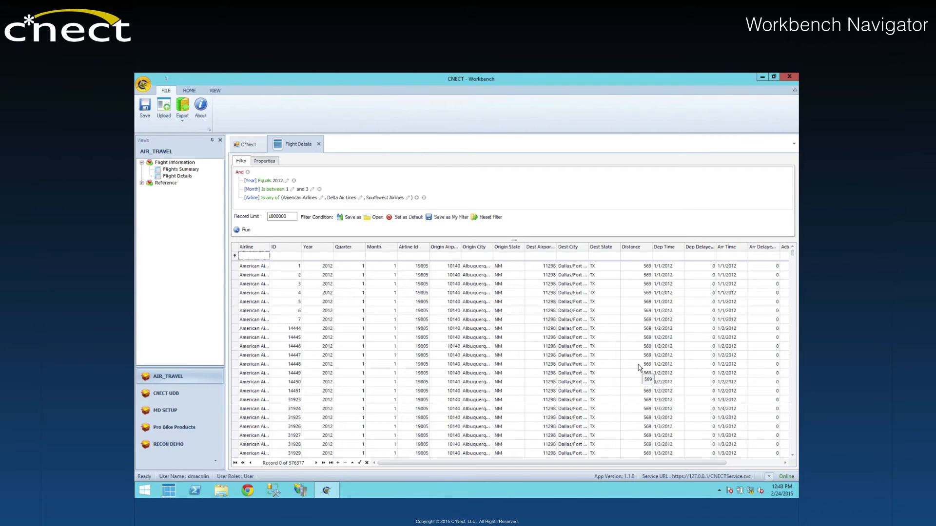
{"action": "right_click", "coordinate": [352, 249]}
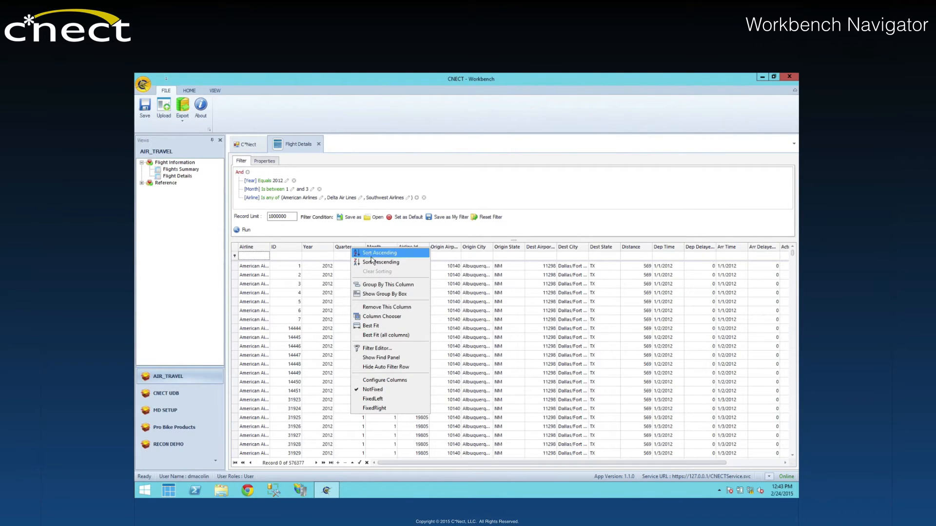
{"action": "left_click", "coordinate": [389, 309]}
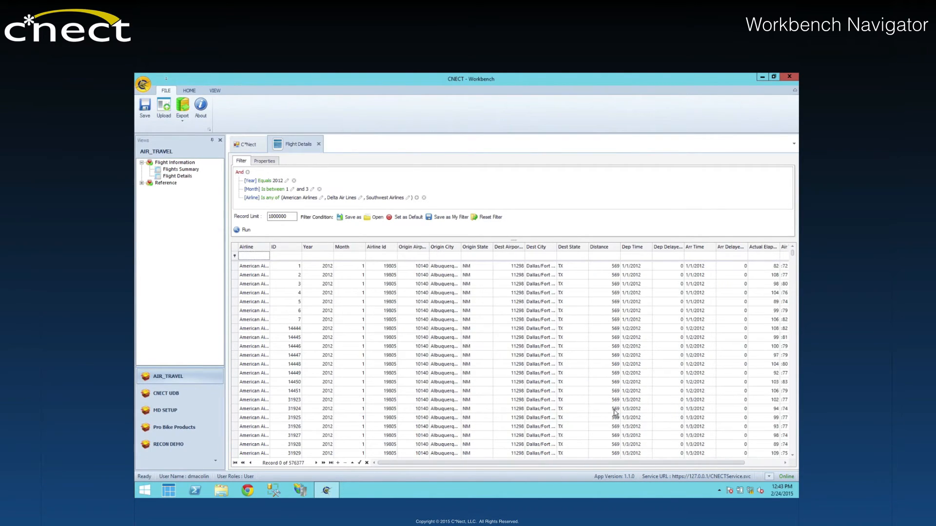
Step: Restore the Flight Date and Quarter columns from the column chooser, placing Quarter directly after Month
{"action": "right_click", "coordinate": [348, 250]}
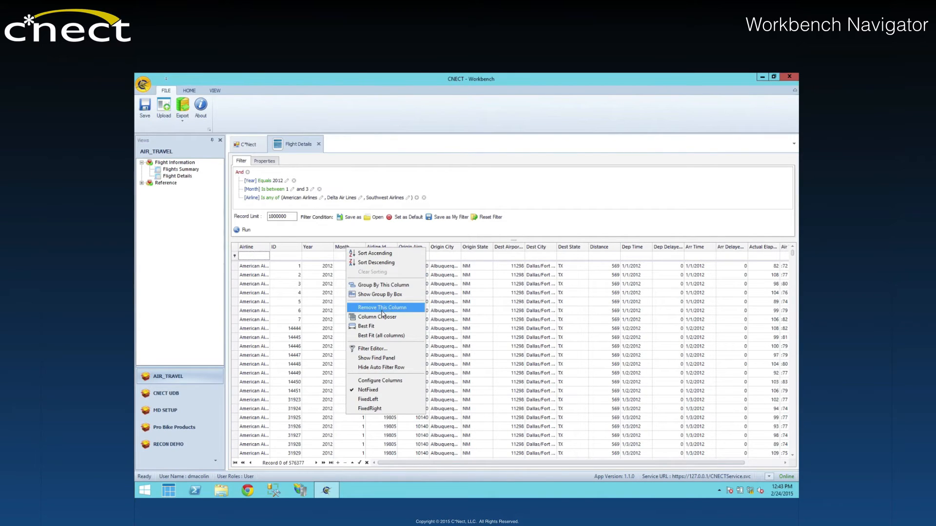
{"action": "left_click", "coordinate": [376, 325]}
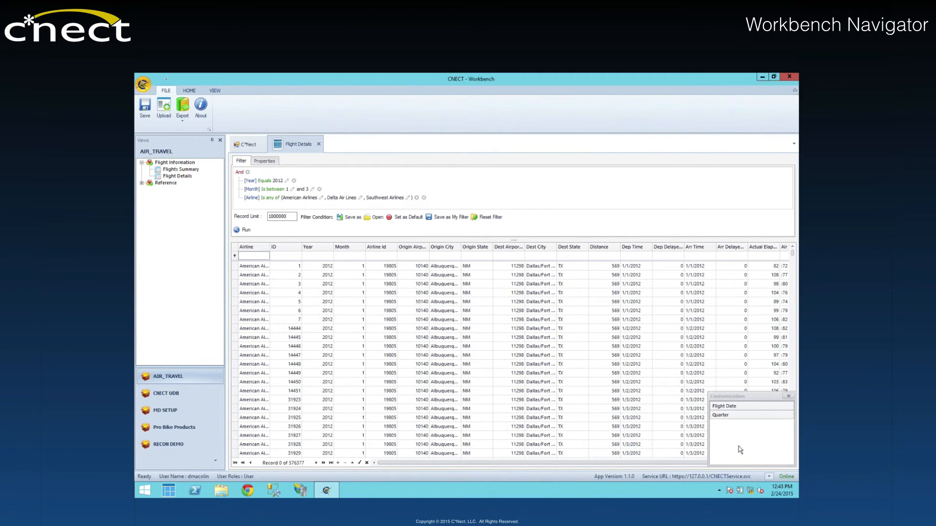
{"action": "double_click", "coordinate": [725, 407]}
{"action": "left_click_drag", "start_coordinate": [727, 410], "coordinate": [367, 246]}
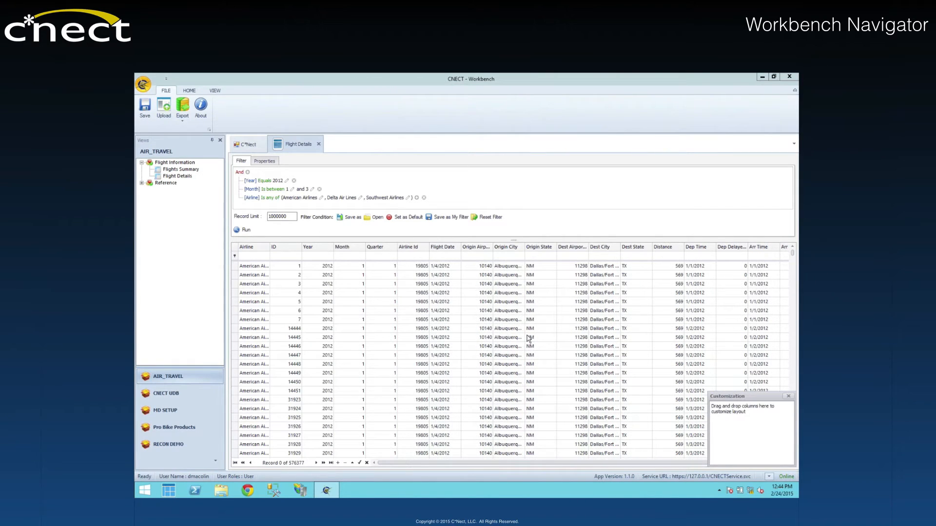
Step: Show the find panel above the grid and group the flight records by Quarter
{"action": "right_click", "coordinate": [353, 251]}
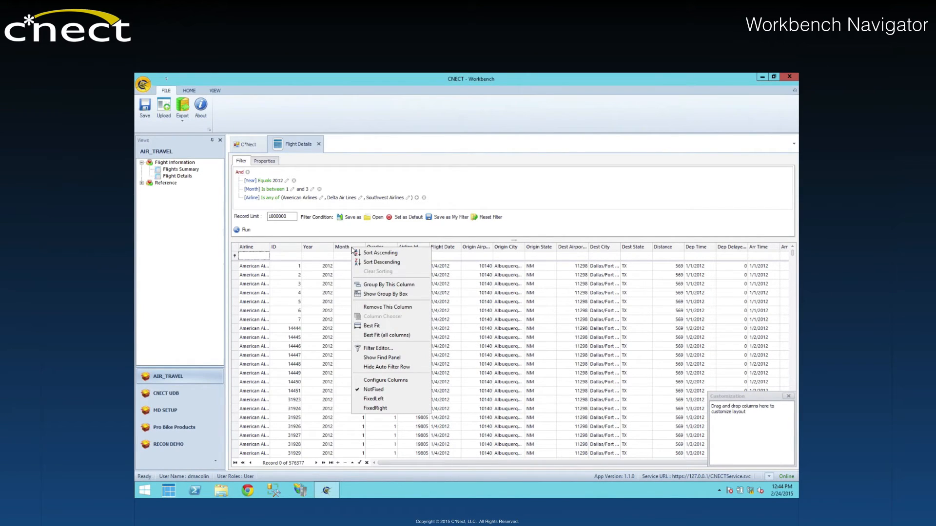
{"action": "left_click", "coordinate": [385, 358]}
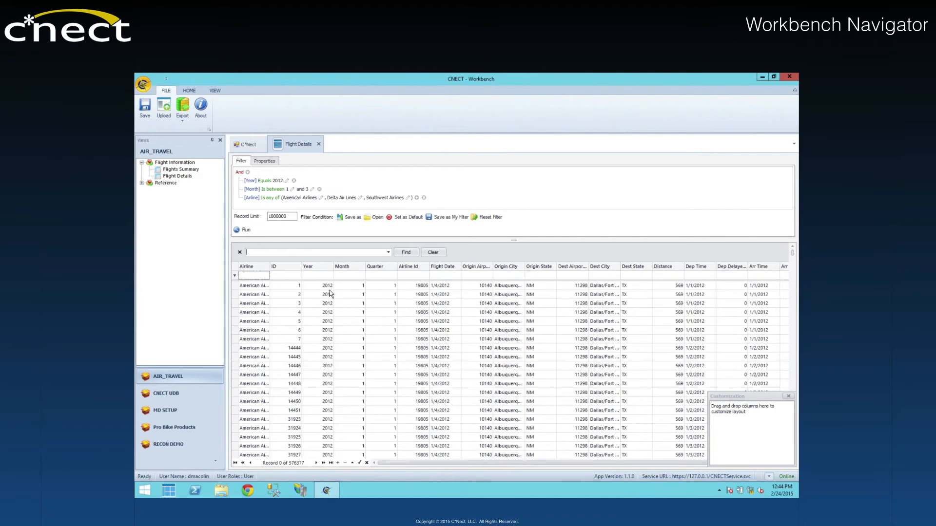
{"action": "right_click", "coordinate": [388, 269]}
{"action": "left_click", "coordinate": [380, 315]}
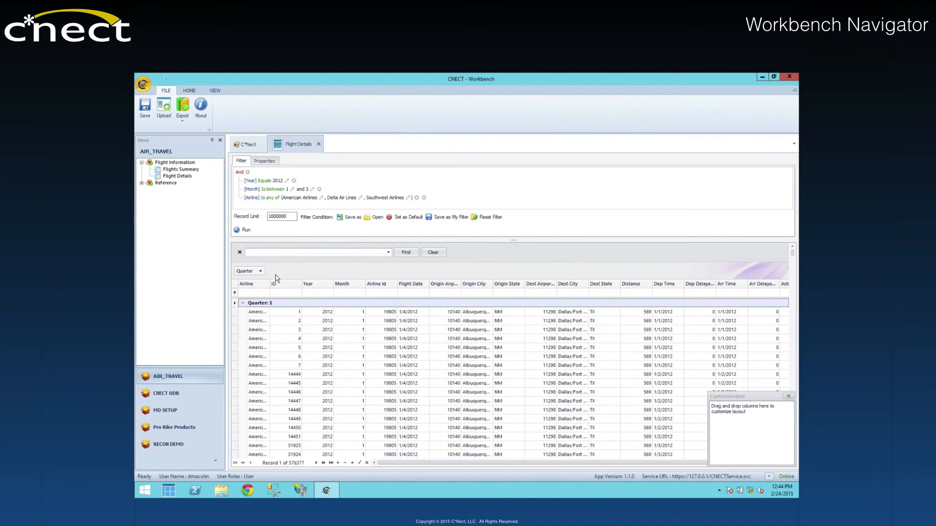
Step: Replace the Quarter grouping with Airline and nested Month groups, then ungroup the flight records completely
{"action": "mouse_move", "coordinate": [253, 274]}
{"action": "left_mouse_down"}
{"action": "mouse_move", "coordinate": [285, 283]}
{"action": "mouse_move", "coordinate": [270, 268]}
{"action": "left_mouse_up"}
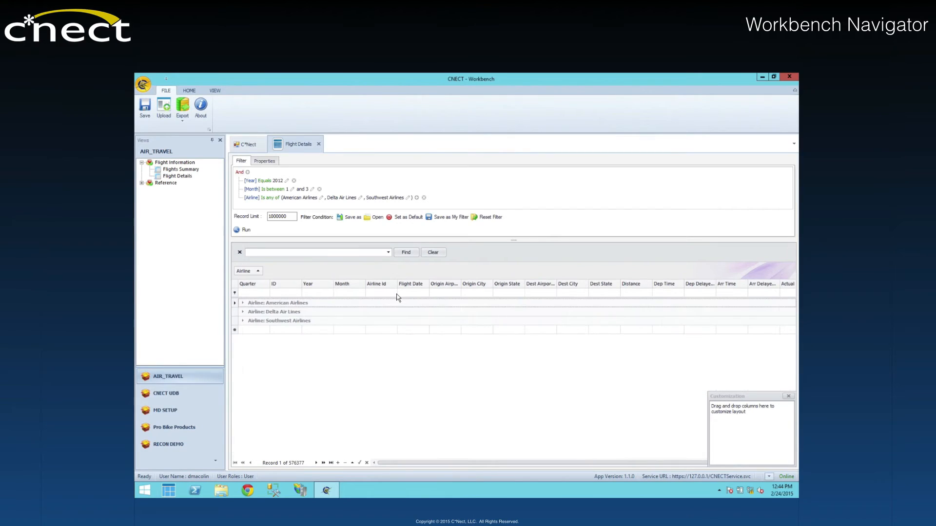
{"action": "left_click", "coordinate": [243, 304]}
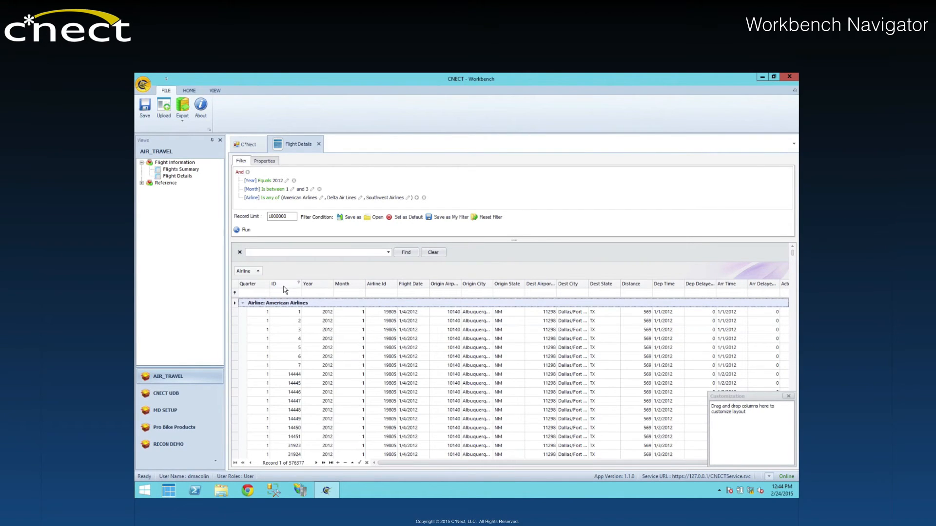
{"action": "left_click_drag", "start_coordinate": [342, 286], "coordinate": [300, 275]}
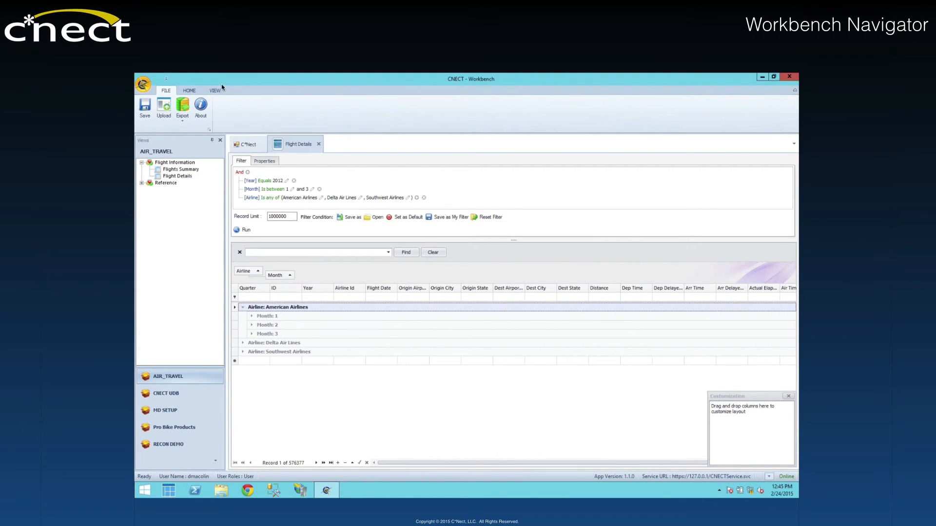
{"action": "left_click_drag", "start_coordinate": [250, 272], "coordinate": [267, 284]}
Step: Open the format conditions and review the [Distance] > 2000 expression and its Distance field in the expression editor, accepting it
{"action": "left_click", "coordinate": [260, 110]}
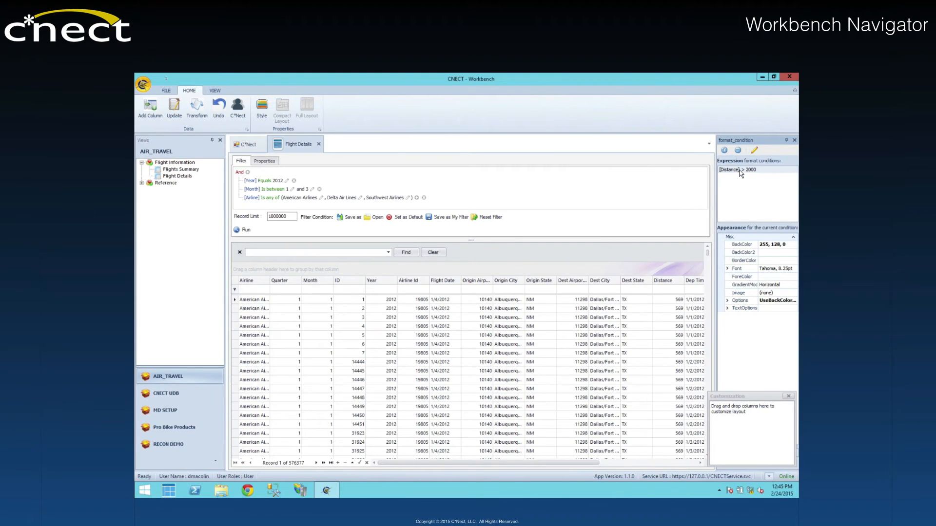
{"action": "double_click", "coordinate": [739, 171]}
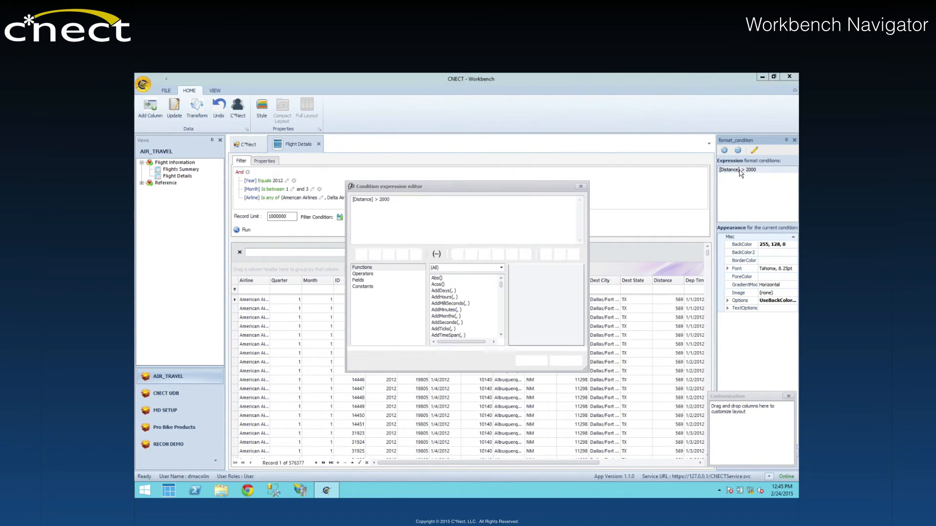
{"action": "left_click", "coordinate": [403, 199]}
{"action": "left_click", "coordinate": [358, 281]}
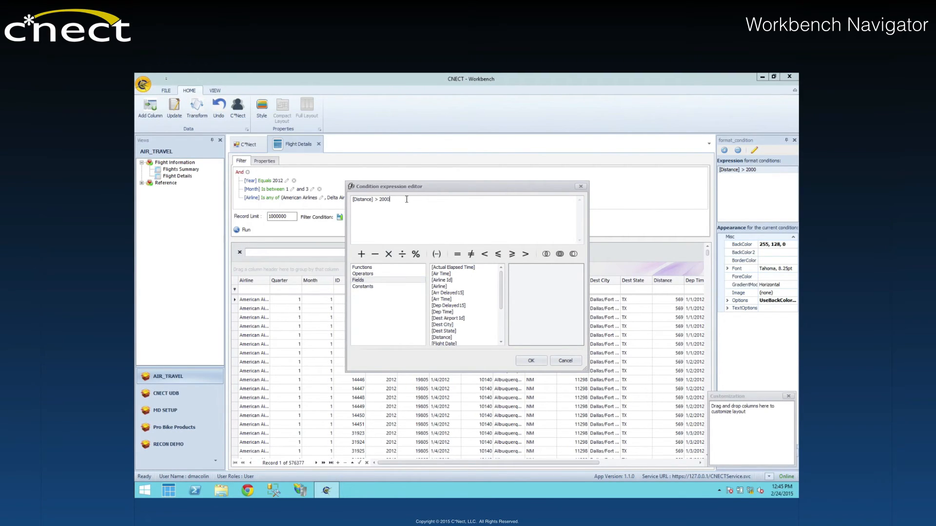
{"action": "left_click", "coordinate": [442, 338]}
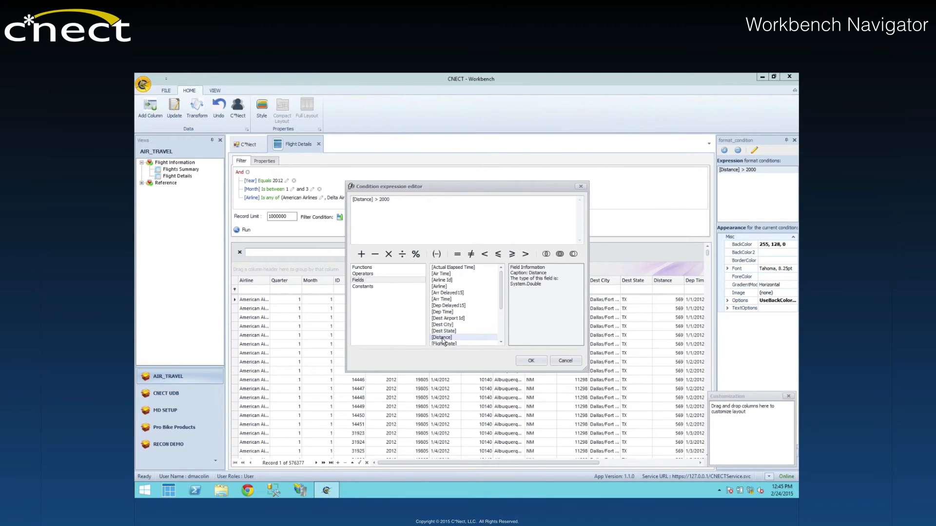
{"action": "left_click_drag", "start_coordinate": [390, 201], "coordinate": [348, 198]}
{"action": "left_click", "coordinate": [409, 219]}
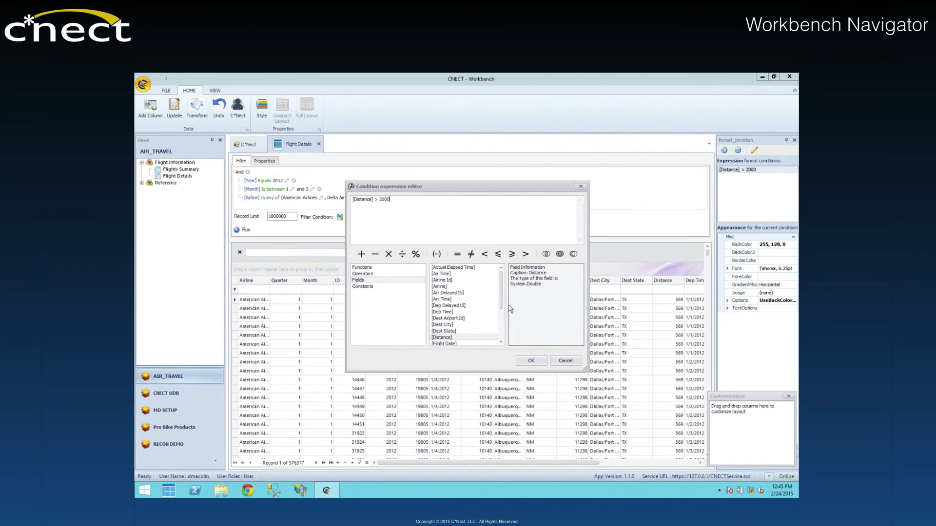
{"action": "left_click", "coordinate": [531, 361]}
Step: Inspect the background color choices of the Distance condition and examine the flight rows it highlights
{"action": "left_click", "coordinate": [784, 244]}
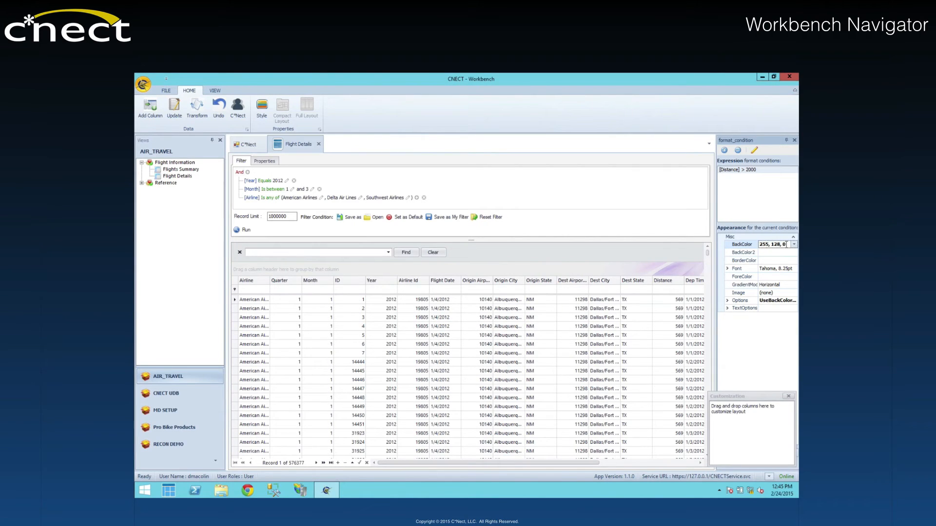
{"action": "left_click", "coordinate": [794, 245]}
{"action": "left_click", "coordinate": [738, 284]}
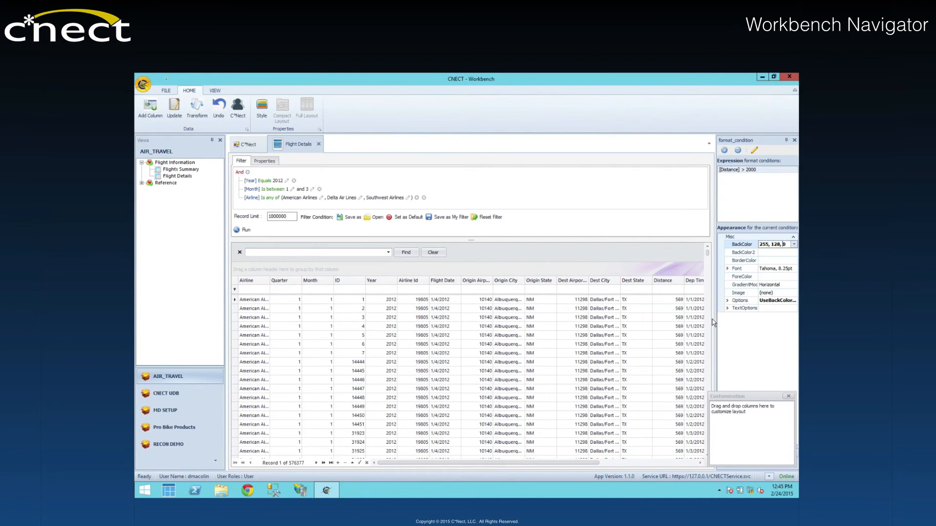
{"action": "left_click_drag", "start_coordinate": [708, 255], "coordinate": [709, 274]}
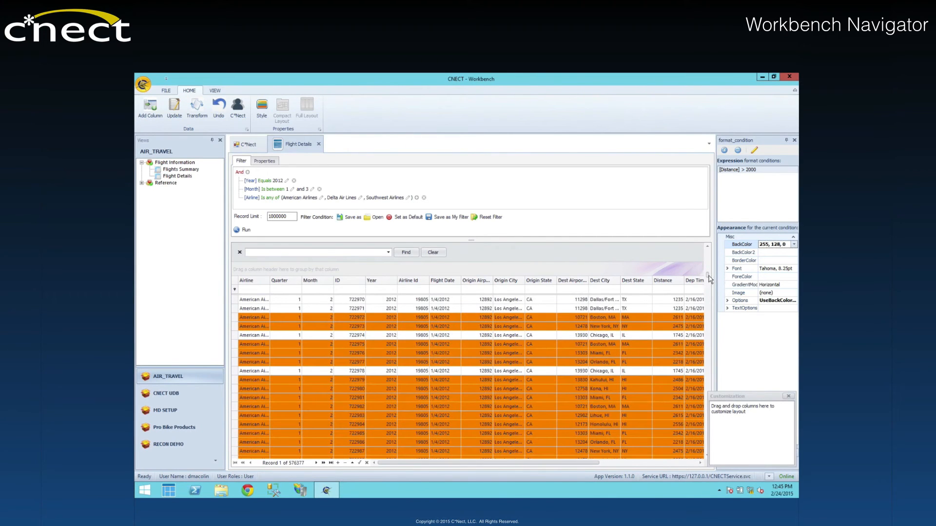
Step: Close the column chooser and look over the Font properties of the Distance format condition
{"action": "left_click", "coordinate": [789, 396]}
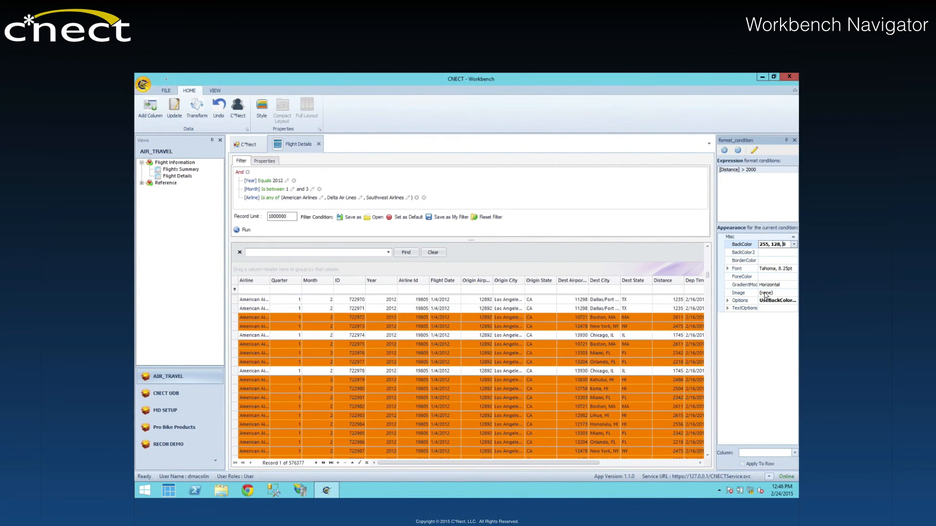
{"action": "left_click", "coordinate": [728, 269]}
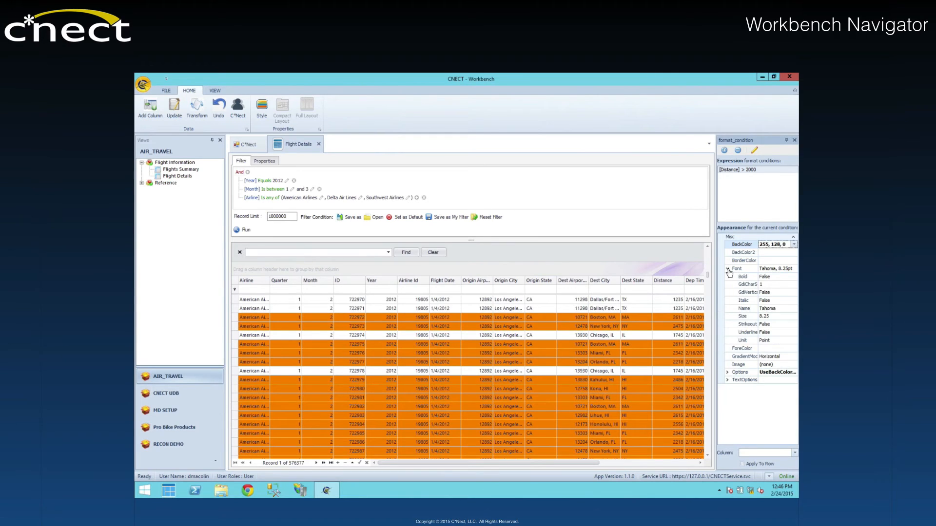
{"action": "left_click", "coordinate": [728, 270]}
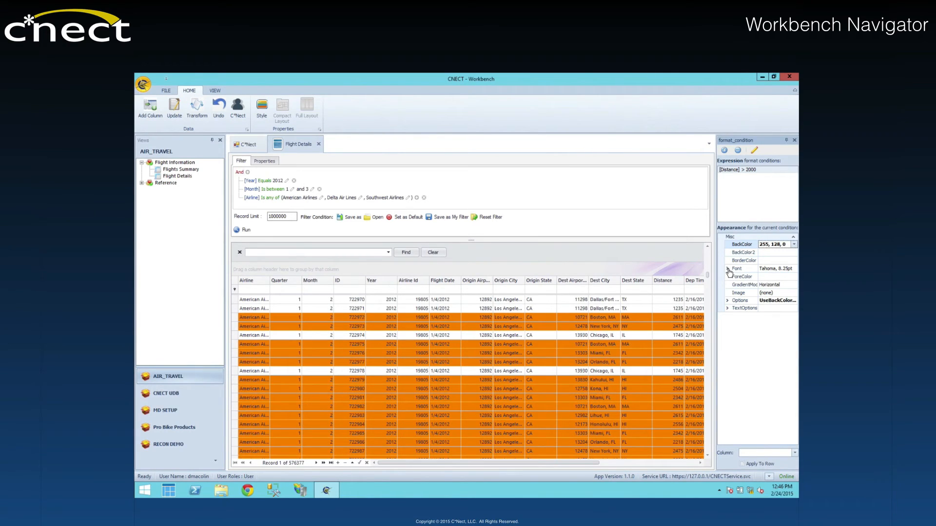
Step: Check the available summary functions and select the Distance cells of records 722970 through 722979 to read their aggregates
{"action": "left_click", "coordinate": [769, 477]}
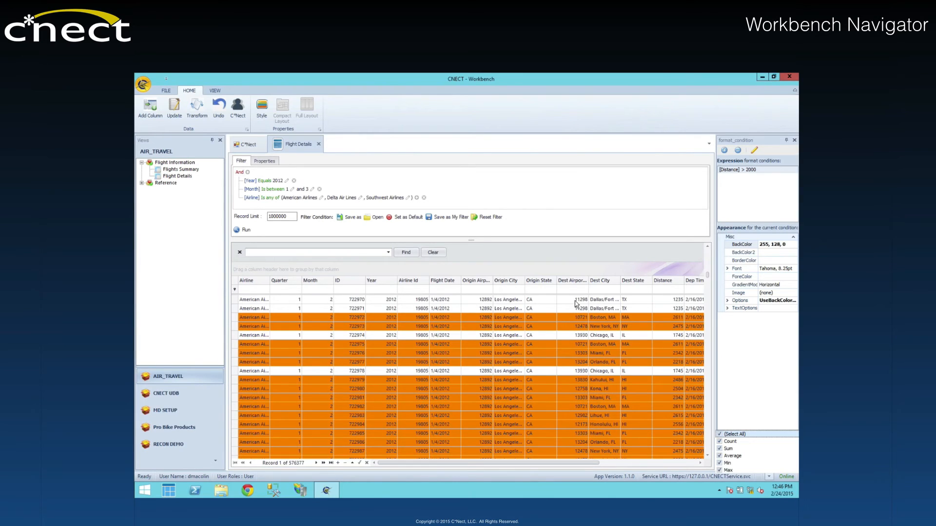
{"action": "left_click", "coordinate": [662, 302]}
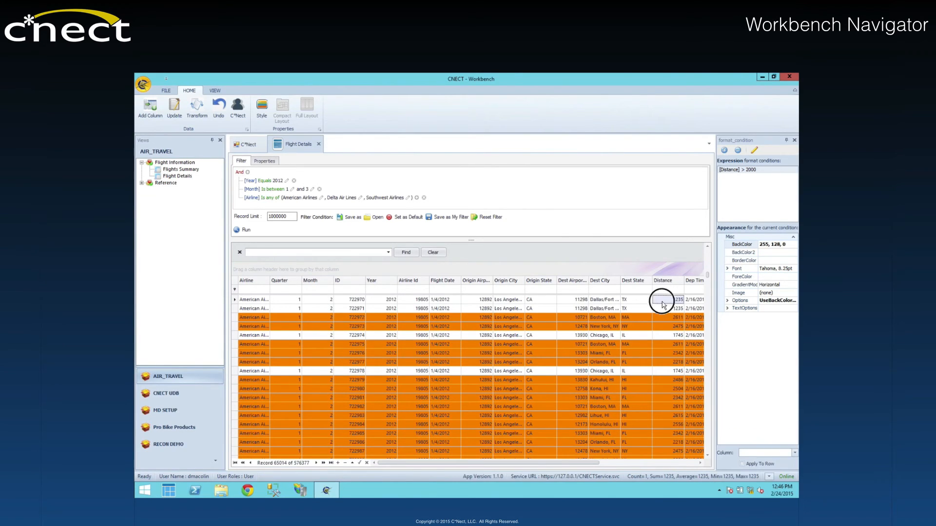
{"action": "left_click_drag", "start_coordinate": [663, 306], "coordinate": [666, 387]}
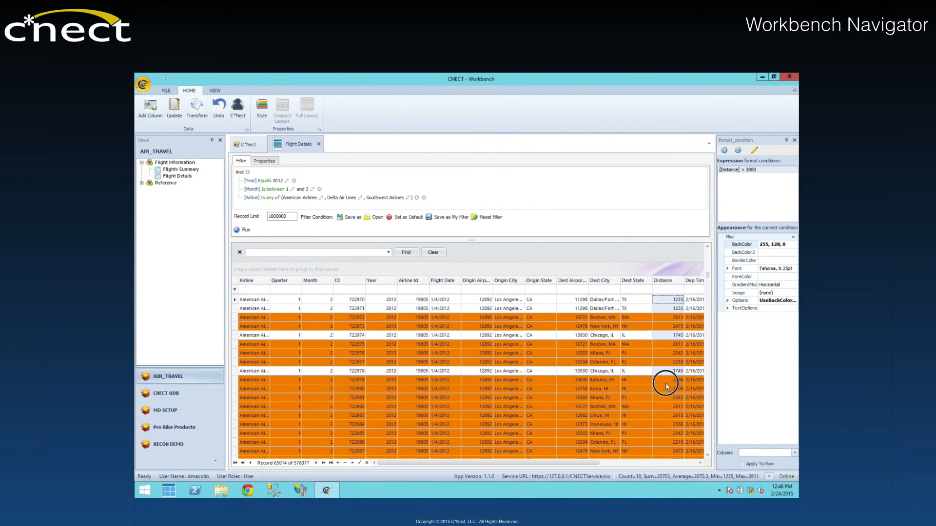
Step: Pick individual Distance cells among the American Airlines flight rows, ending at record 722972, to check their cell summaries
{"action": "left_click", "coordinate": [666, 387]}
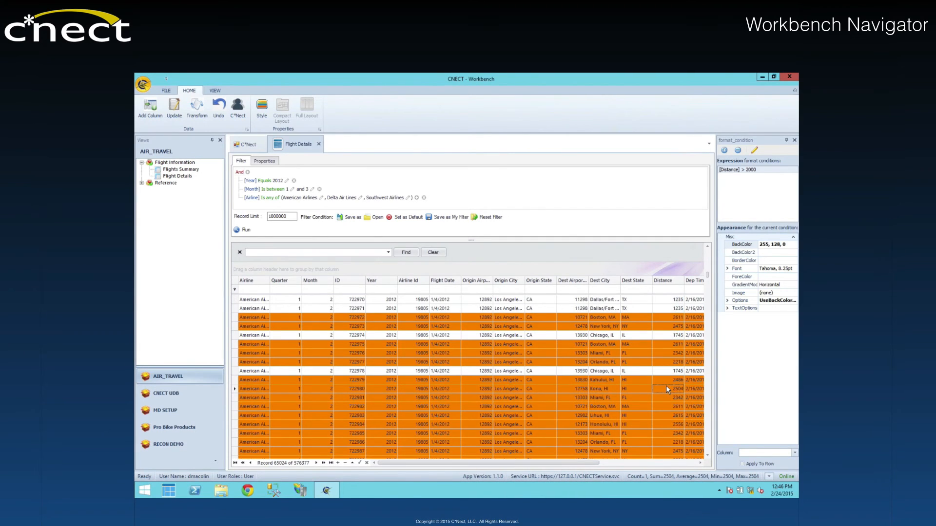
{"action": "left_click", "coordinate": [667, 353], "text": "ctrl"}
{"action": "left_click", "coordinate": [663, 335], "text": "ctrl"}
{"action": "left_click", "coordinate": [664, 326], "text": "ctrl"}
{"action": "left_click", "coordinate": [662, 318], "text": "ctrl"}
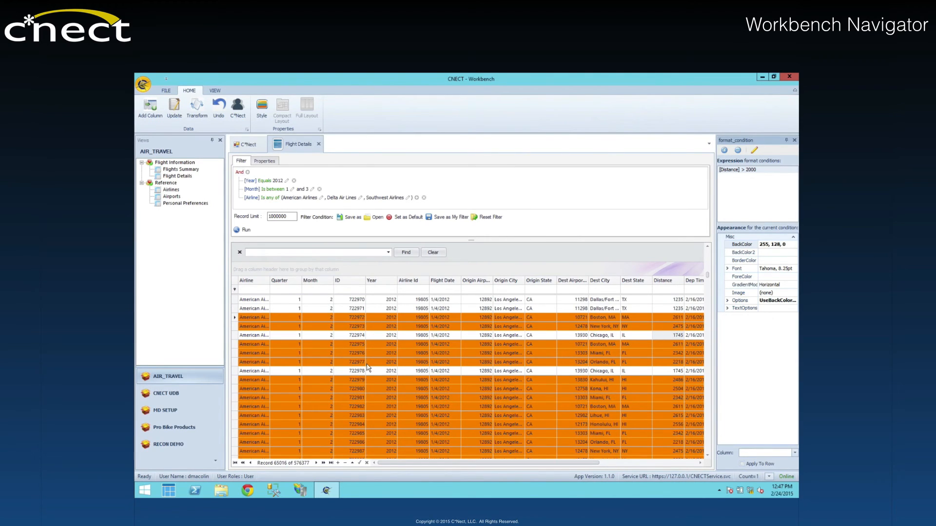
Step: Open the Airlines reference view, run its unfiltered query and select the Private Flight record
{"action": "double_click", "coordinate": [170, 190]}
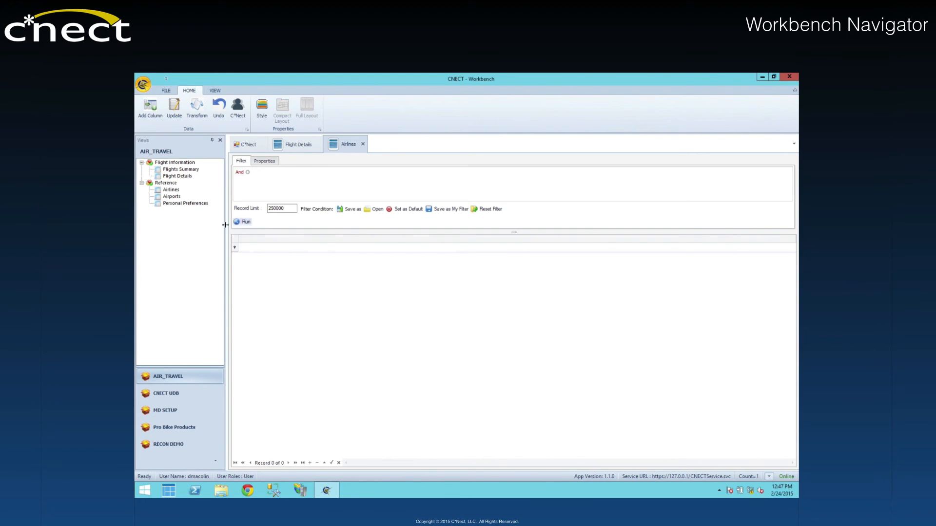
{"action": "left_click", "coordinate": [248, 222]}
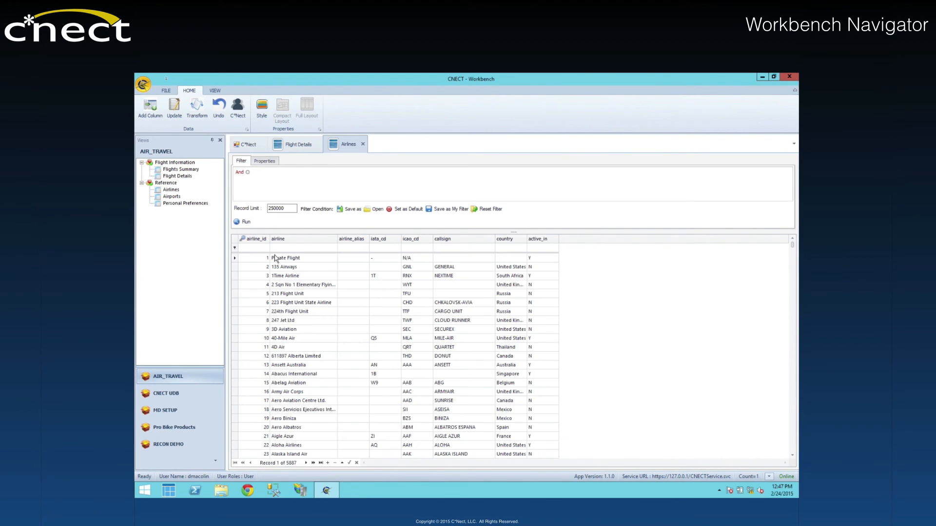
{"action": "left_click", "coordinate": [234, 260]}
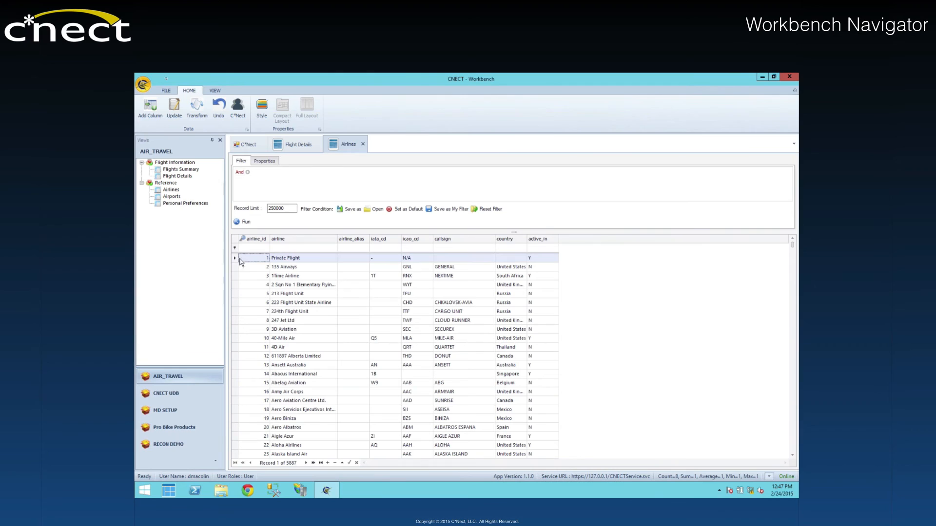
Step: Set the Private Flight record's callsign to PRIVATEER and its country to United States
{"action": "left_click", "coordinate": [460, 261]}
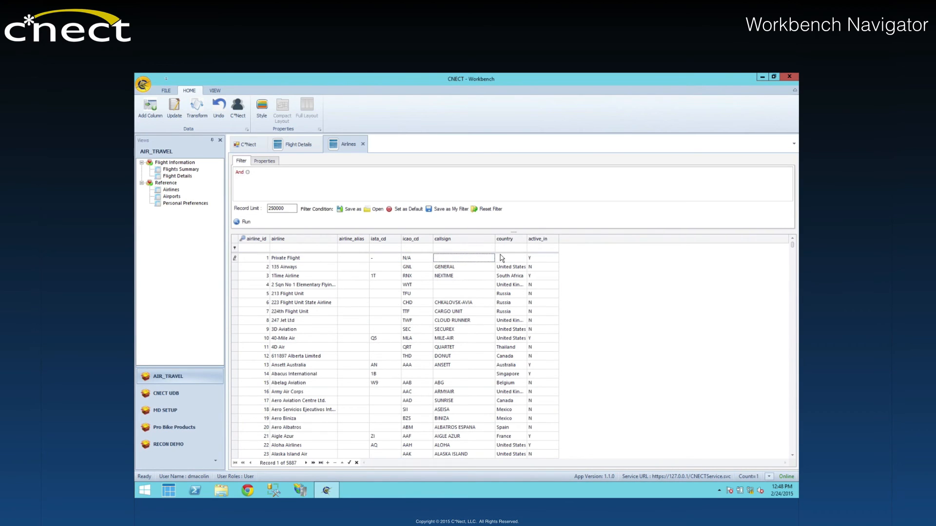
{"action": "left_click", "coordinate": [505, 261]}
{"action": "left_click", "coordinate": [479, 258]}
{"action": "type", "text": "PRIVATEER"}
{"action": "key", "text": "Tab"}
{"action": "type", "text": "United States"}
{"action": "left_click", "coordinate": [567, 191]}
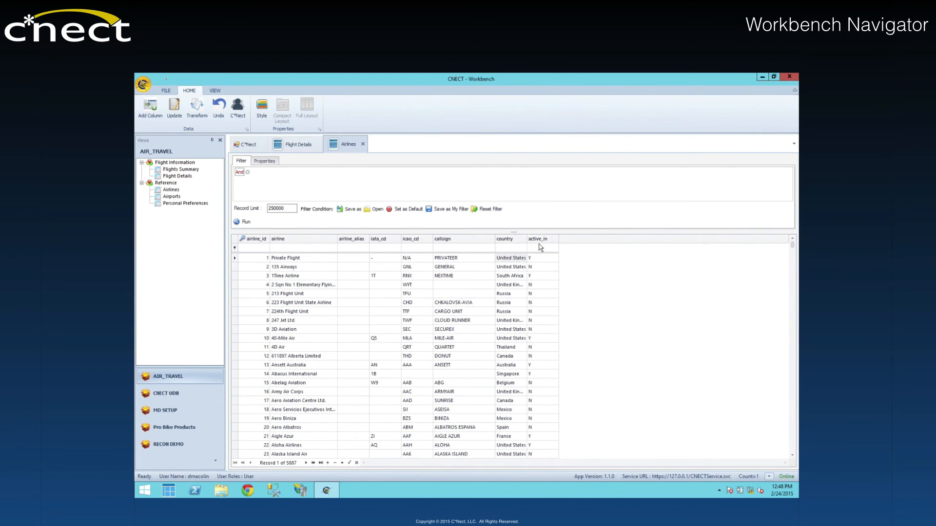
Step: Save the changes to the Airlines table and accept the save confirmation
{"action": "left_click", "coordinate": [166, 90]}
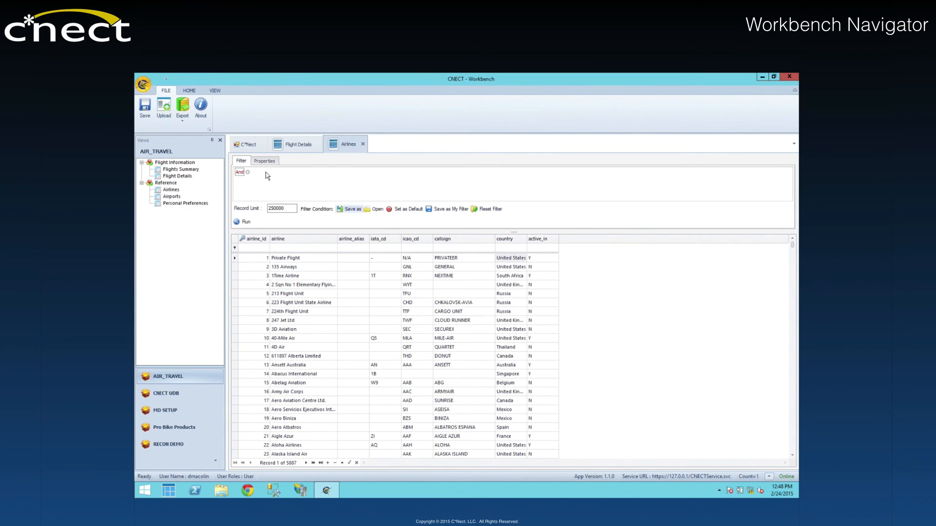
{"action": "left_click", "coordinate": [145, 108]}
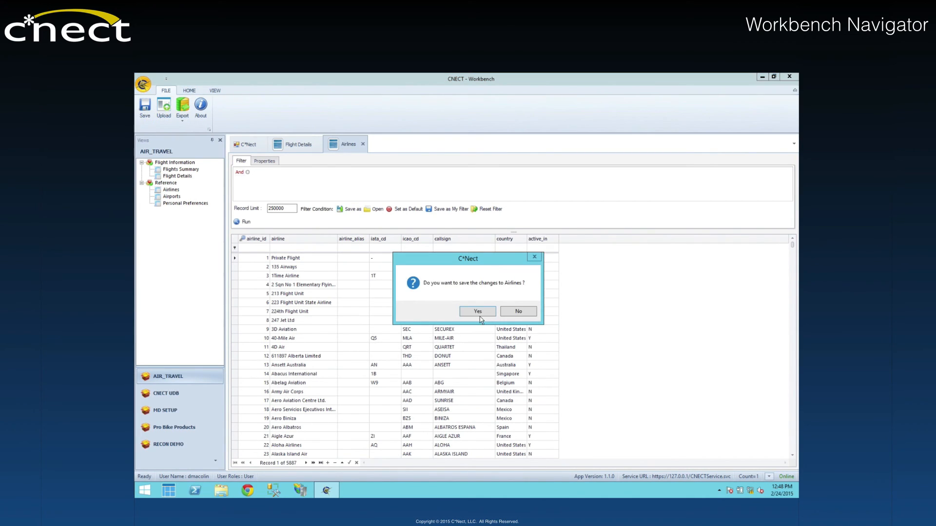
{"action": "left_click", "coordinate": [478, 312]}
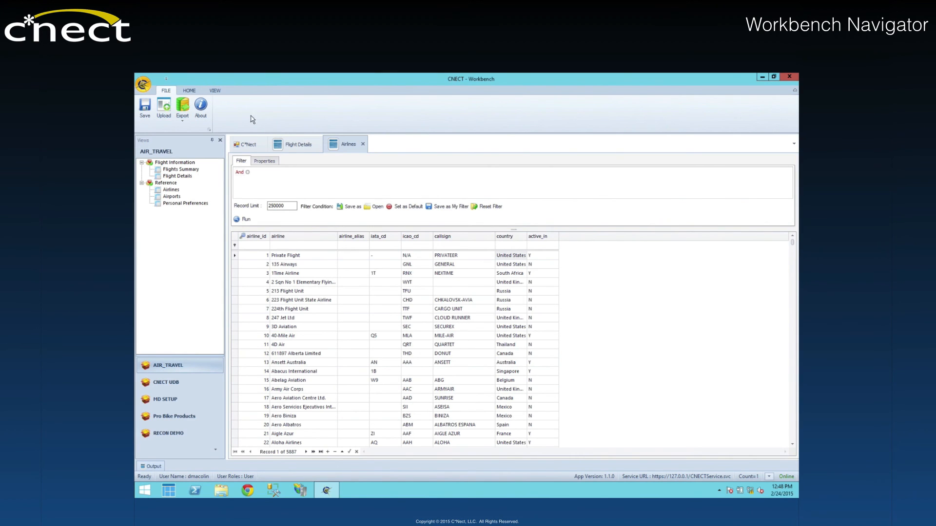
Step: Show the audit history of the Private Flight record and inspect the modified callsign value in the latest change
{"action": "left_click", "coordinate": [215, 91]}
{"action": "left_click", "coordinate": [186, 105]}
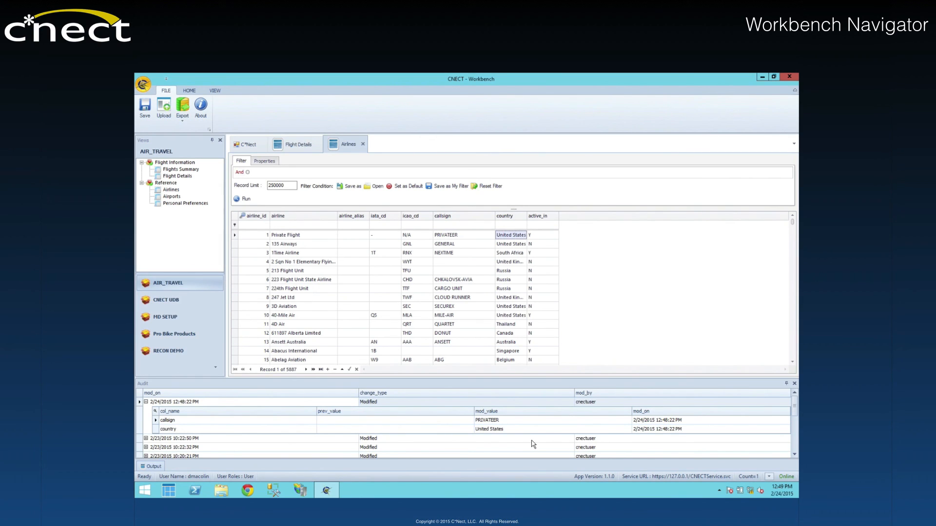
{"action": "left_click", "coordinate": [507, 422]}
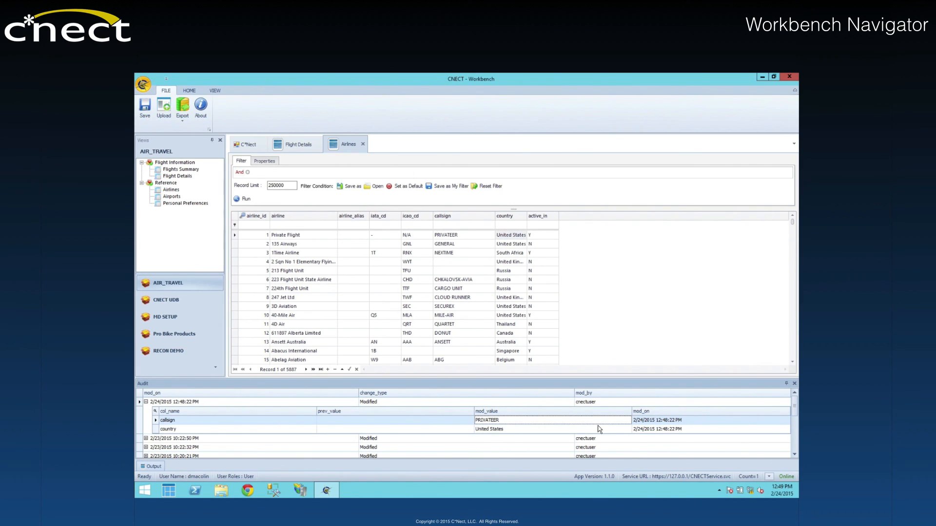